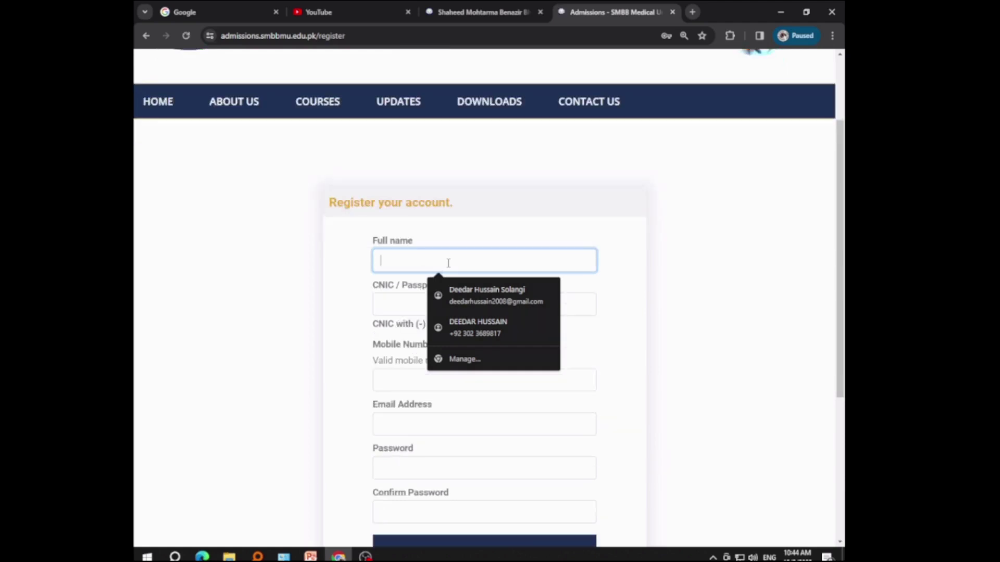
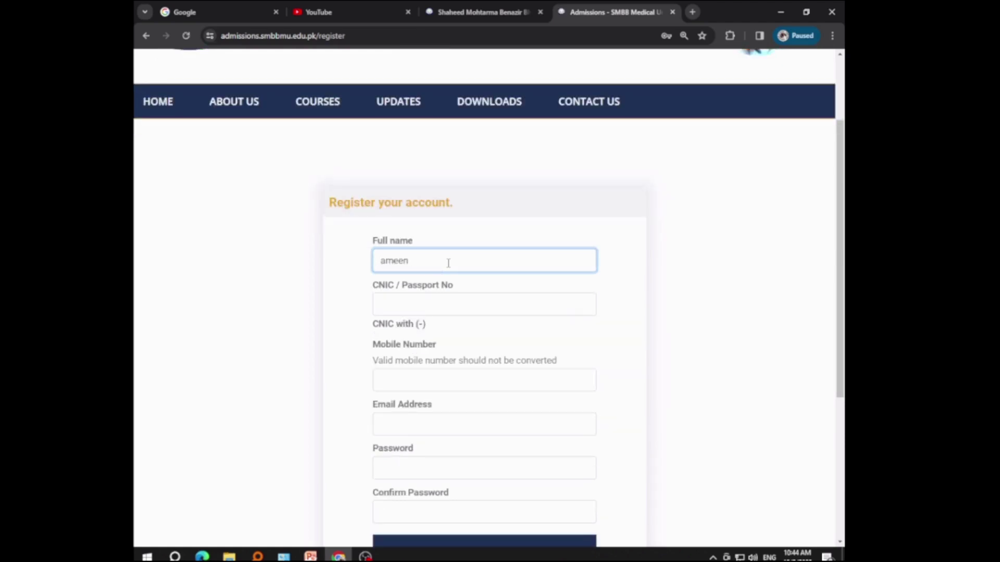
Step: Enter the applicant's full name, CNIC number and mobile number on the Register page
key(Tab)
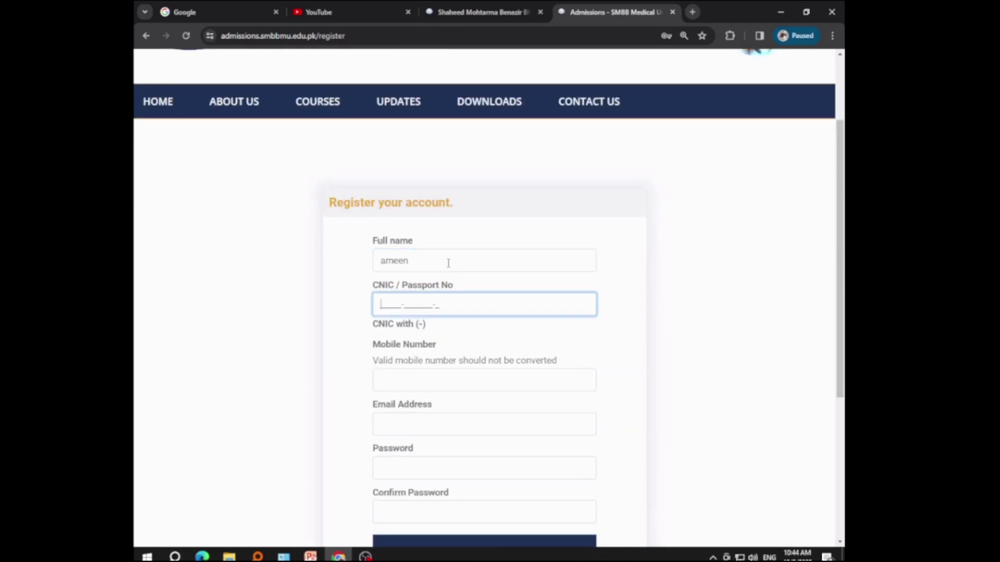
key(Tab)
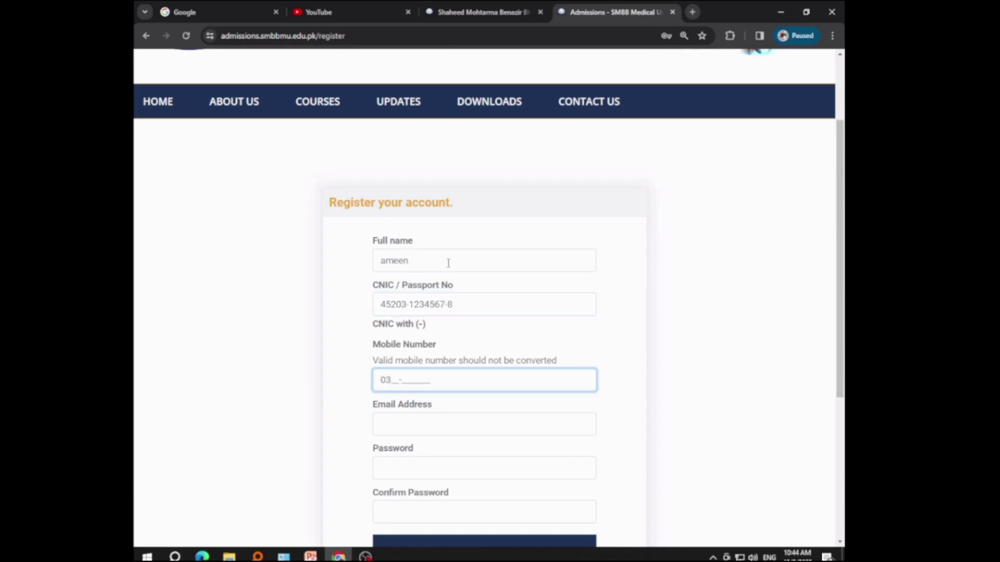
key(Tab)
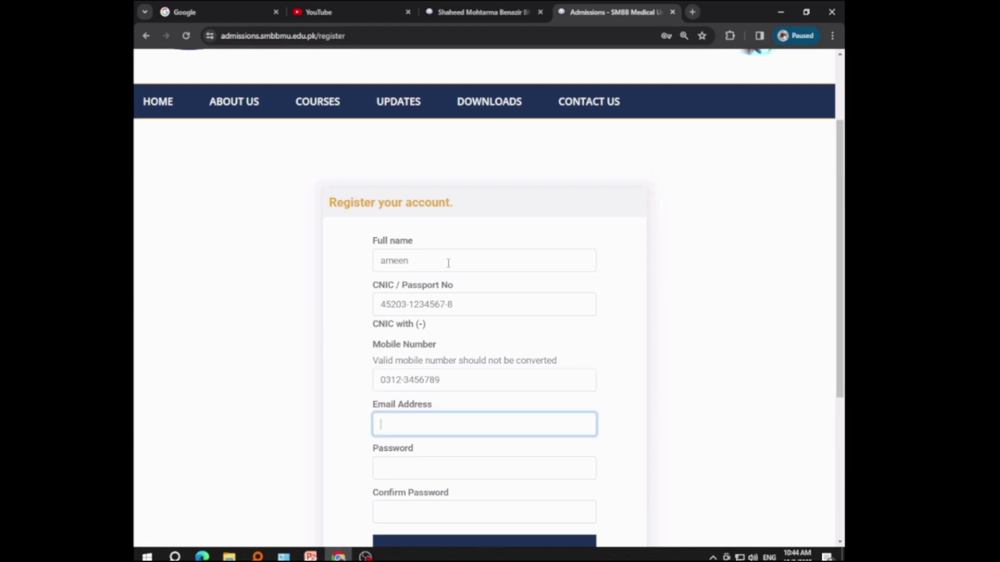
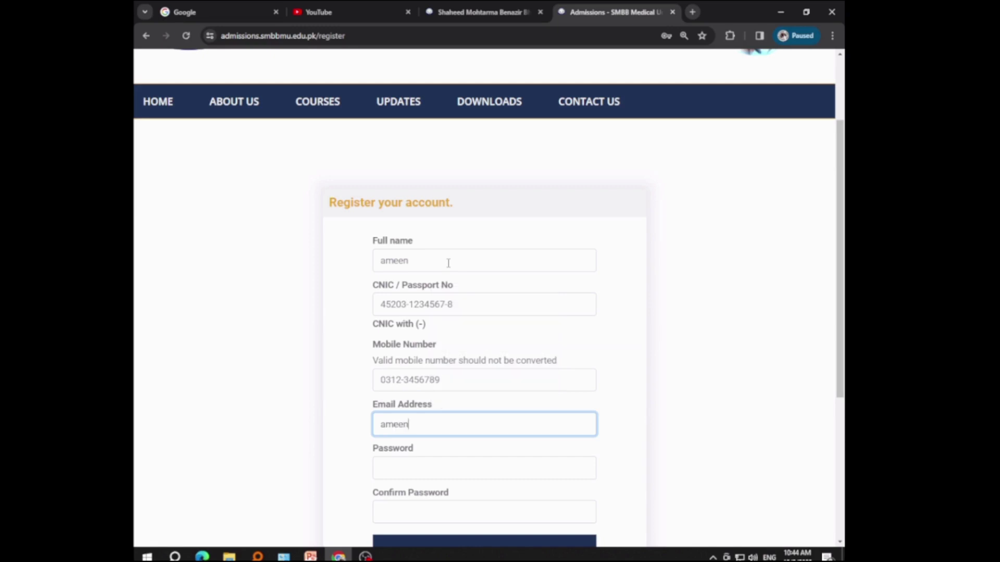
Step: Enter the applicant's e-mail address, password and password confirmation, then submit the registration
key(Tab)
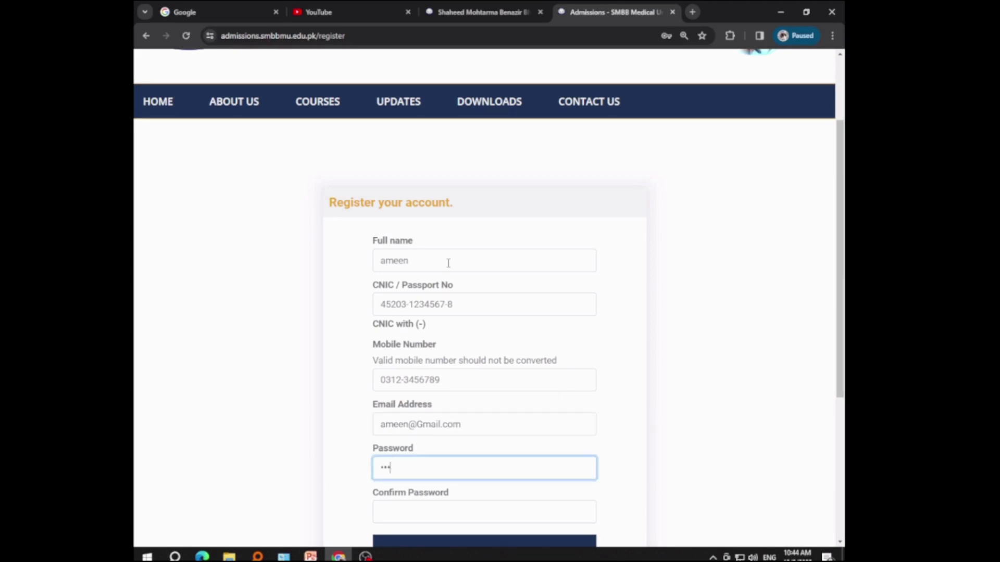
scroll(453, 268, down, 1)
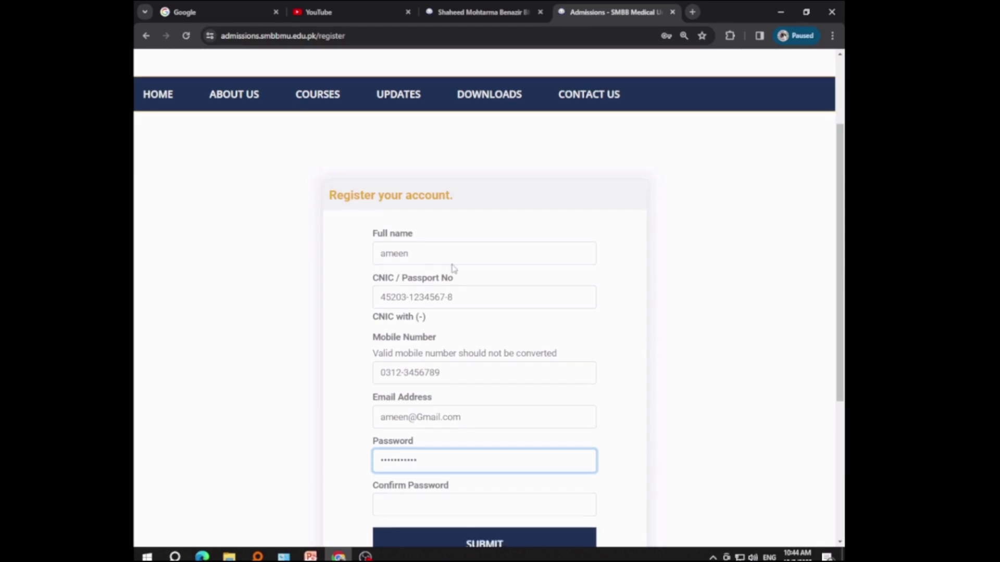
scroll(453, 268, down, 2)
click(428, 402)
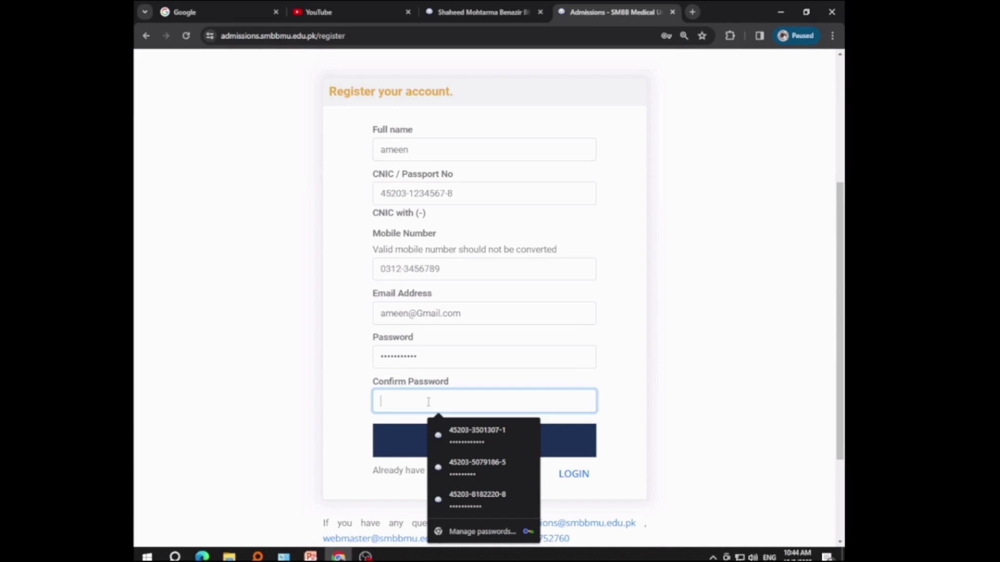
click(469, 435)
click(470, 448)
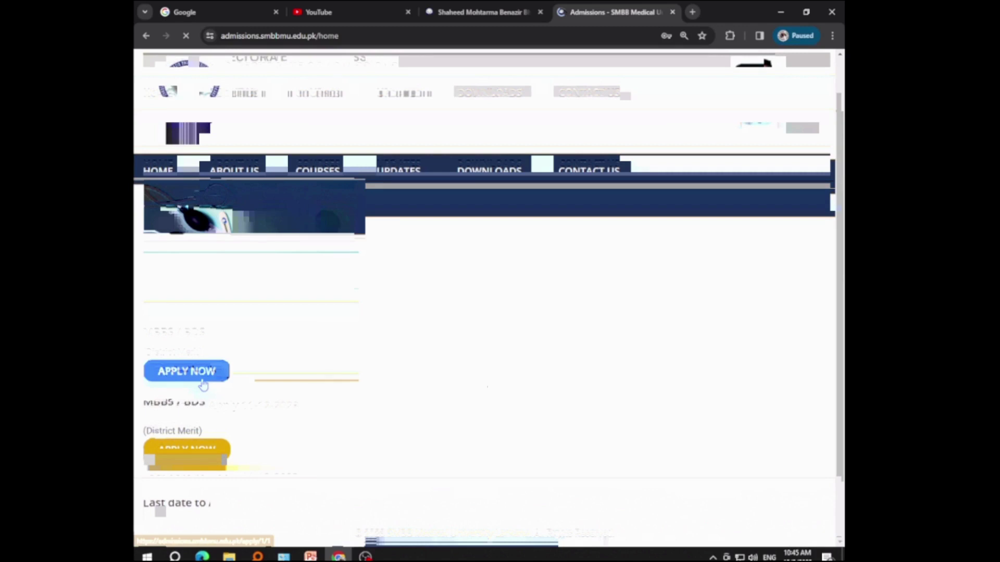
Step: Set the district of domicile to Khairpur on the MBBS/BDS application form
scroll(466, 328, down, 2)
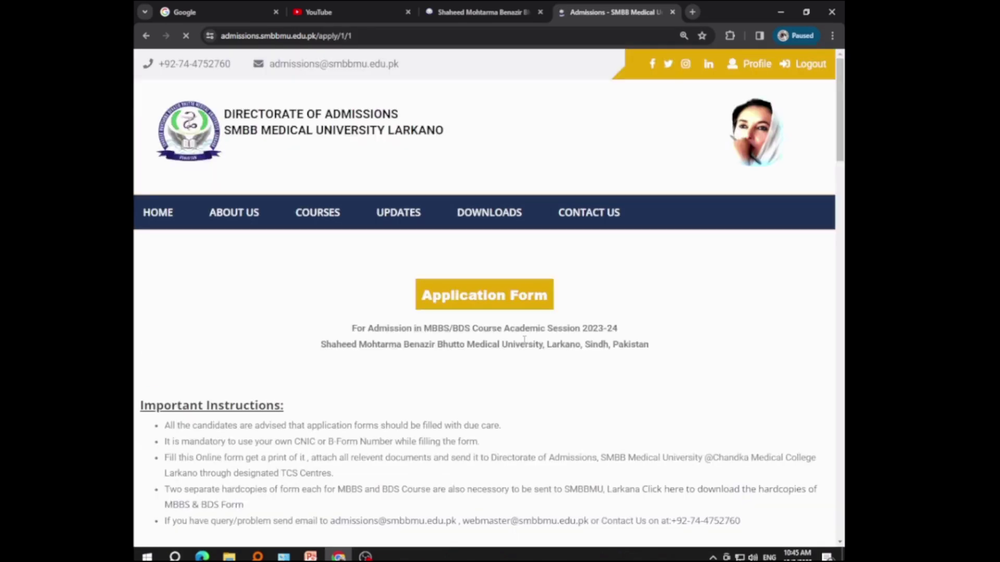
scroll(525, 340, down, 7)
click(229, 247)
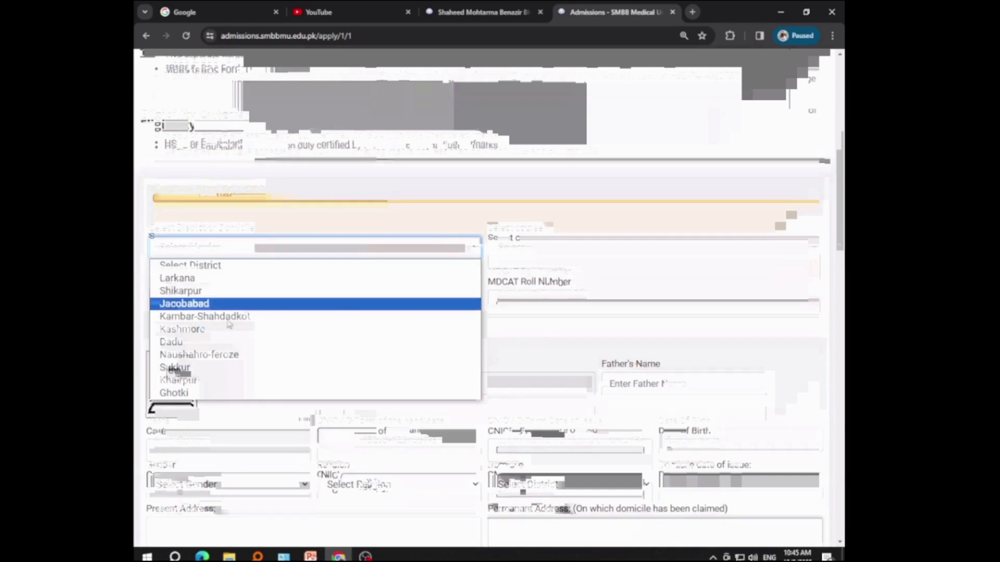
click(179, 380)
Step: Choose MBBS (Only) as the course and save the login credentials in Chrome
click(546, 248)
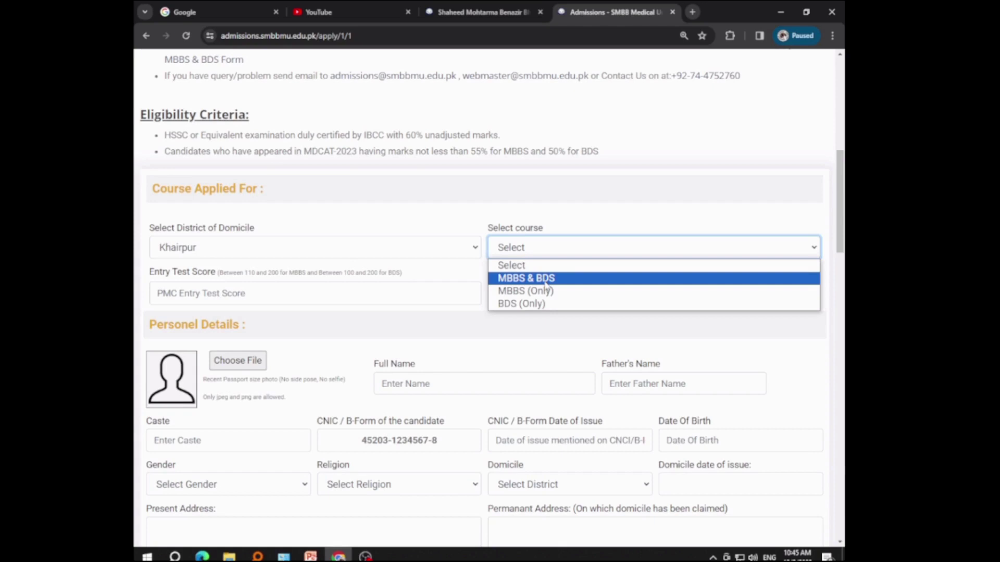
click(526, 291)
click(242, 294)
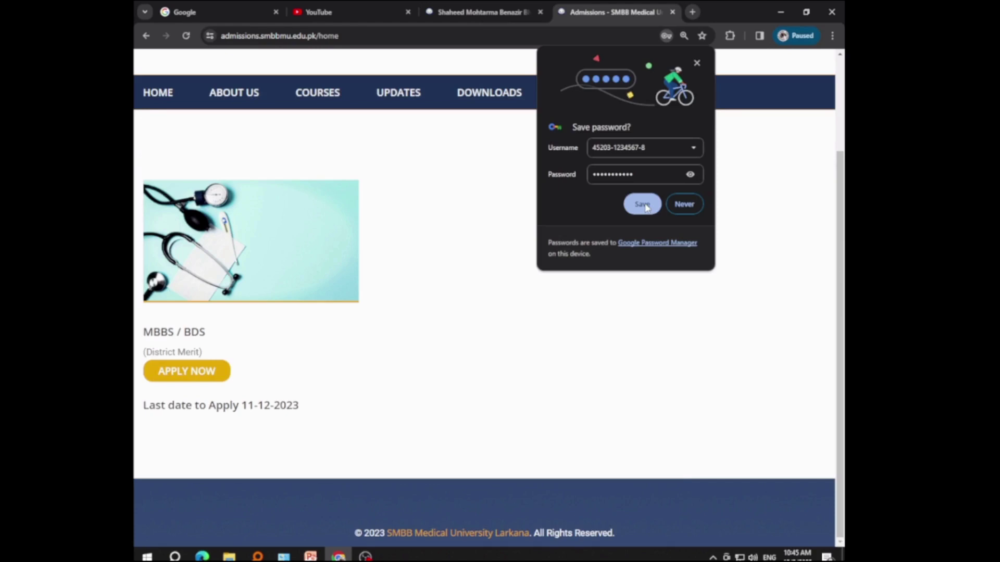
click(644, 206)
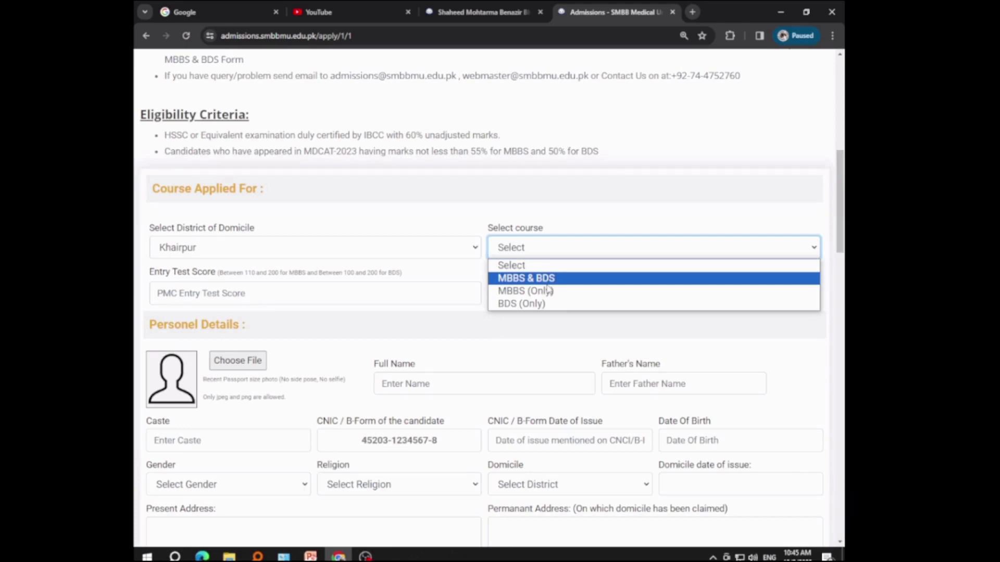
Step: Select MBBS (Only), enter entry test score 173, begin the MDCAT roll number, then attach a passport photo
click(525, 290)
click(256, 293)
text(17)
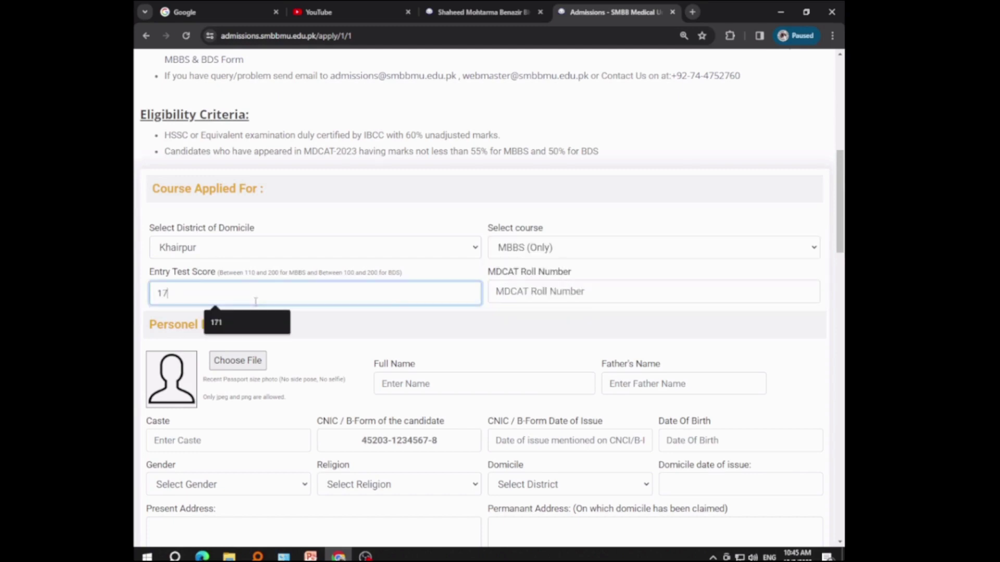
text(3)
click(537, 291)
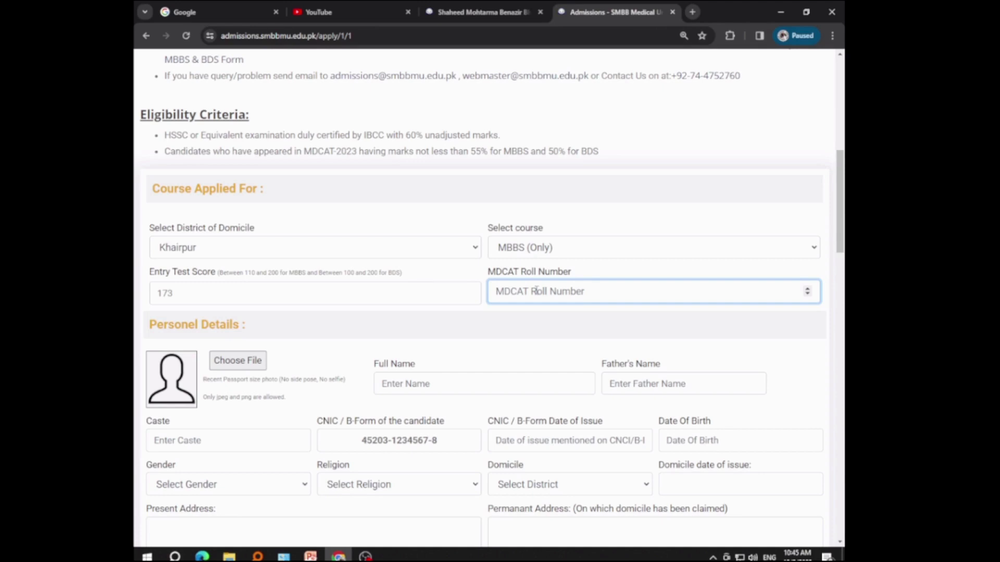
text(2)
scroll(365, 313, down, 1)
click(233, 307)
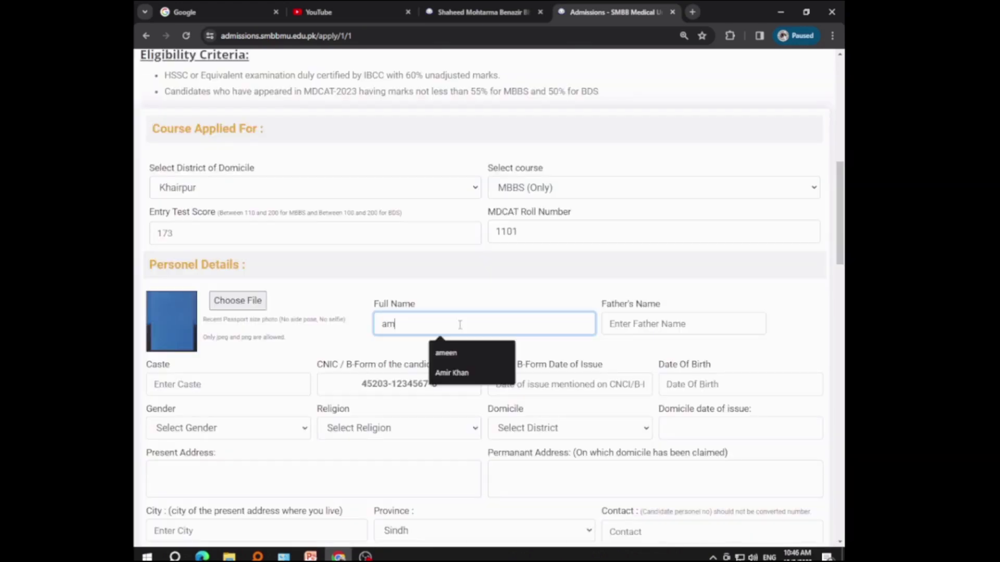
Step: Fill in the applicant's full name, father's name and caste
key(BackSpace)
key(BackSpace)
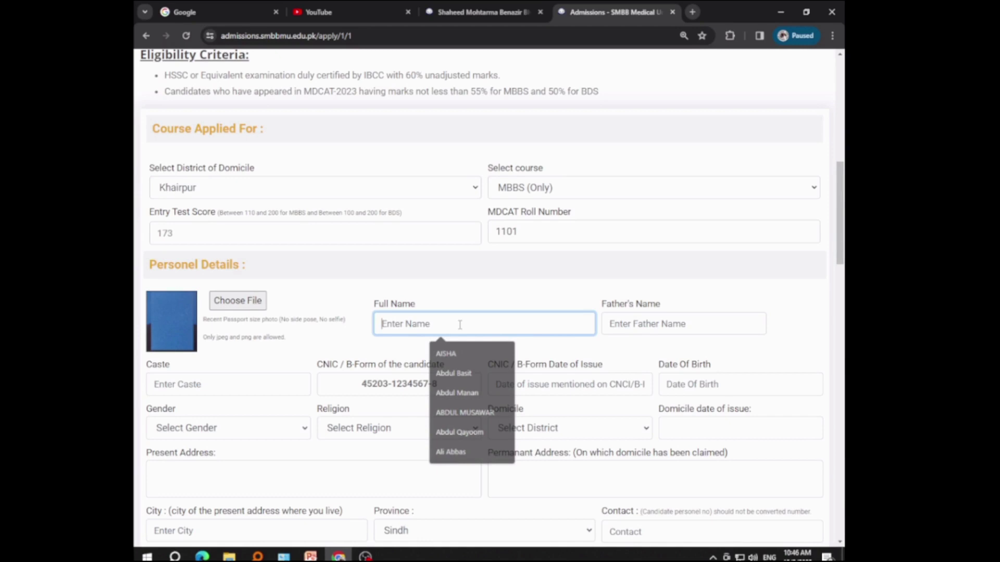
key(Tab)
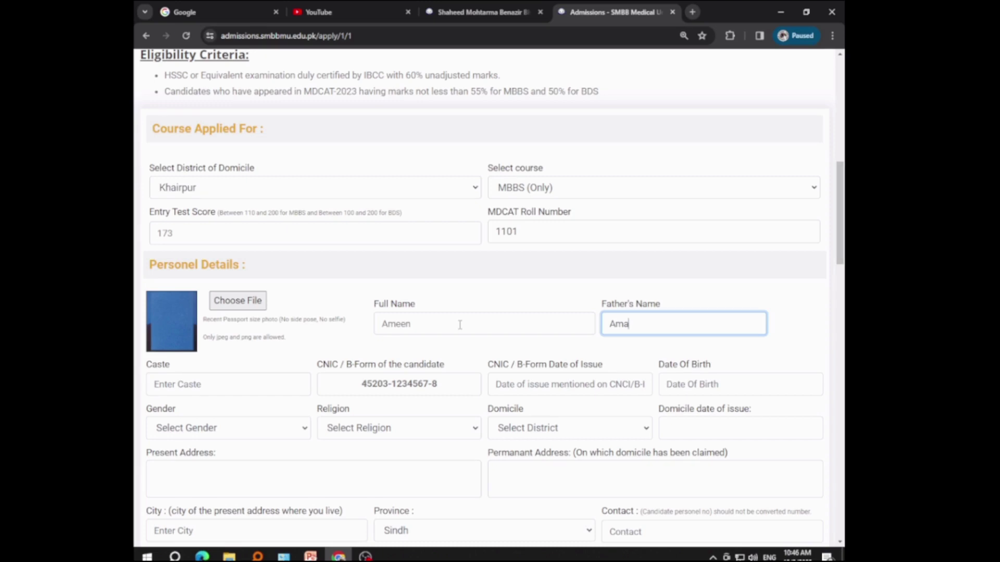
key(Tab)
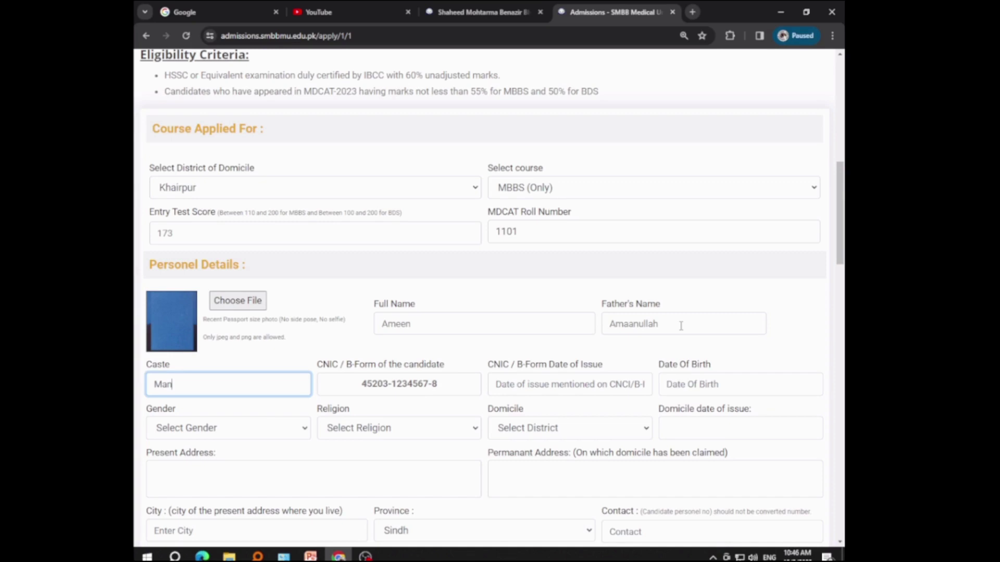
Step: Set the CNIC issue date to 01-01-2015 and start choosing the birth year
click(598, 384)
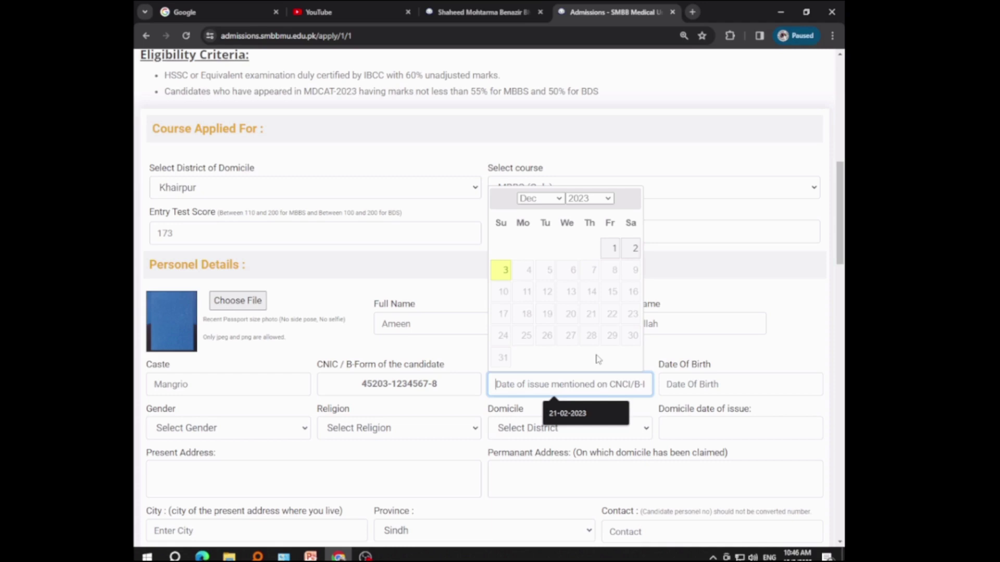
click(588, 199)
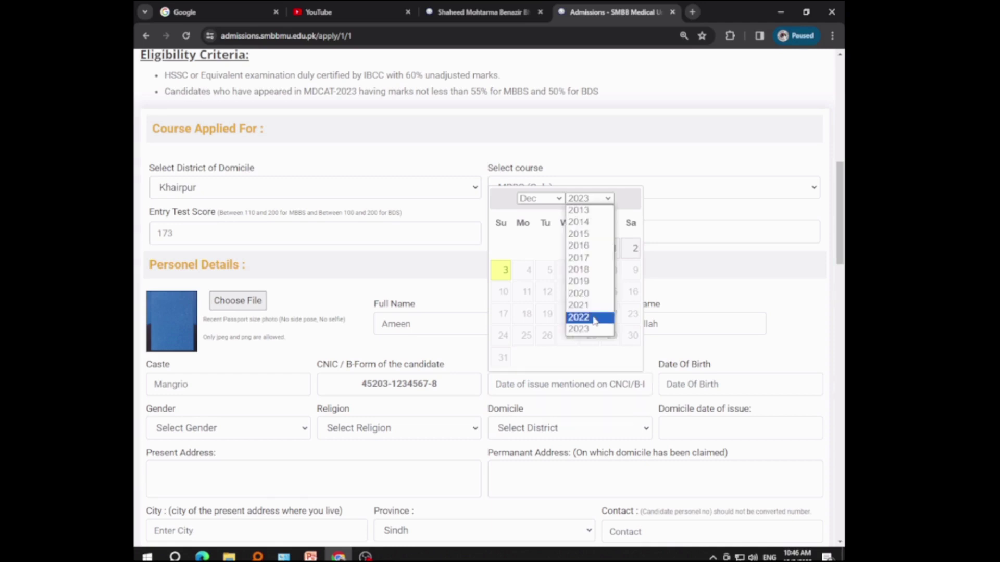
click(595, 319)
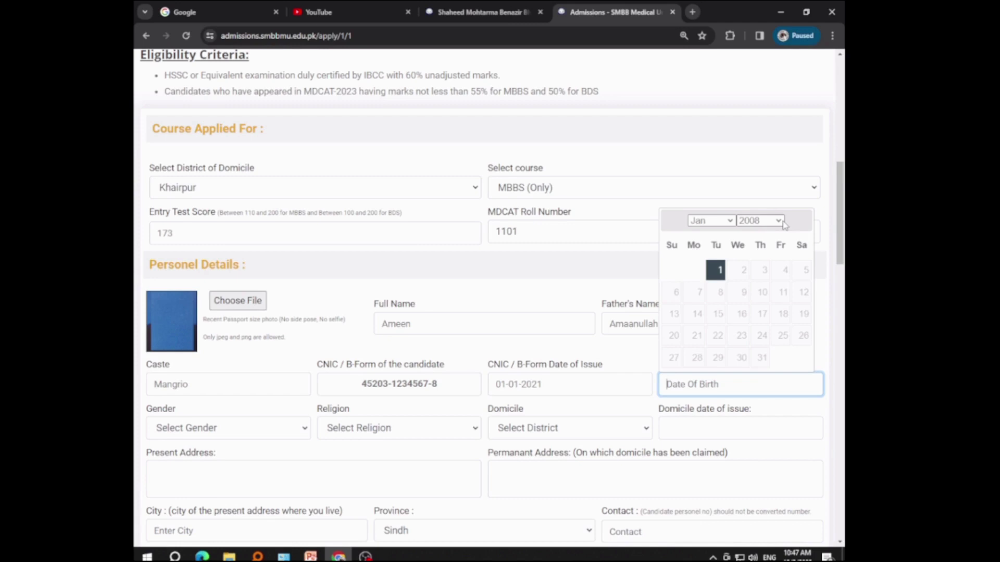
click(759, 221)
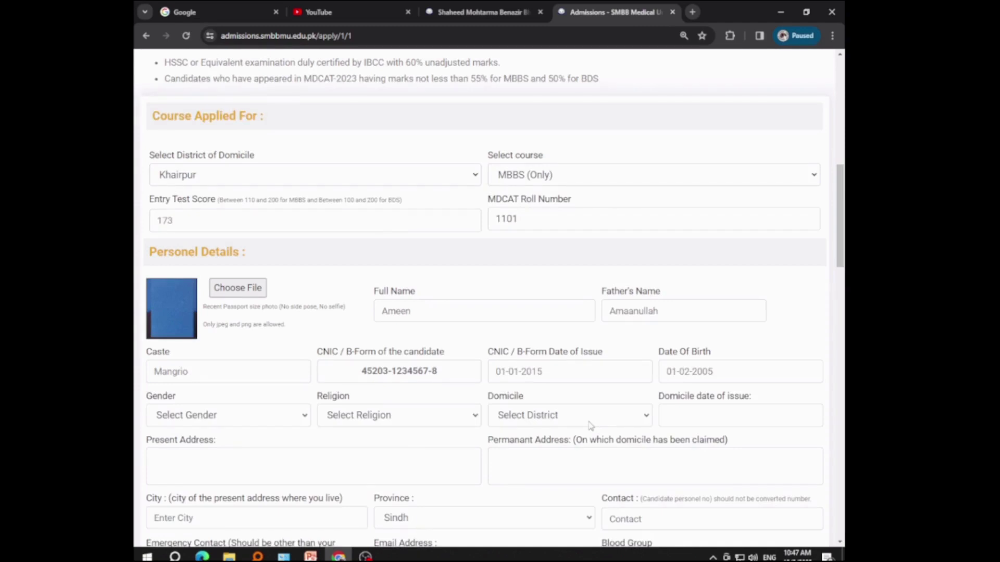
Step: Scroll down the application form and focus the Caste field
scroll(590, 426, down, 2)
click(216, 276)
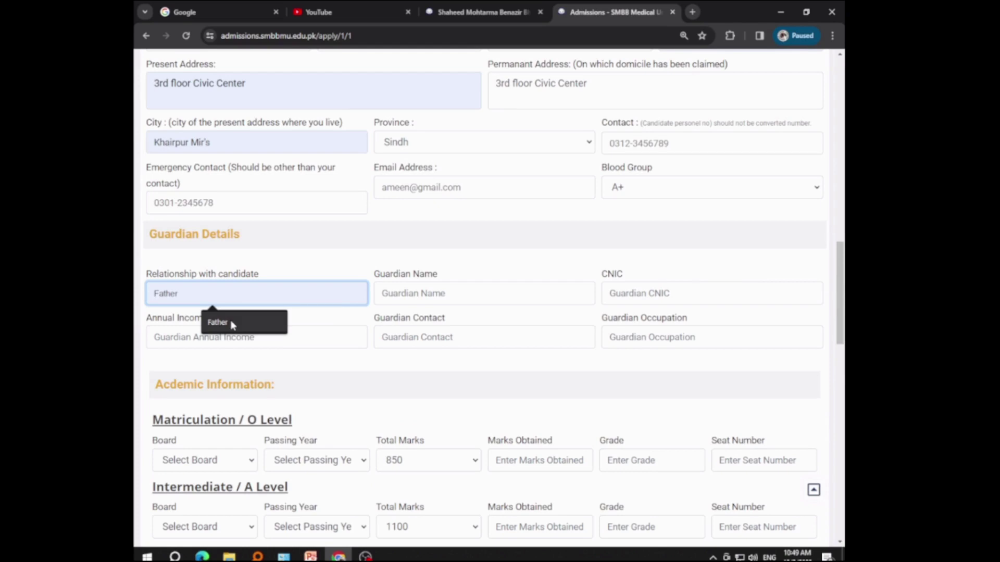
Step: Accept Father as the guardian relationship and enter the guardian's name
click(232, 323)
click(414, 293)
text(Ameenullah)
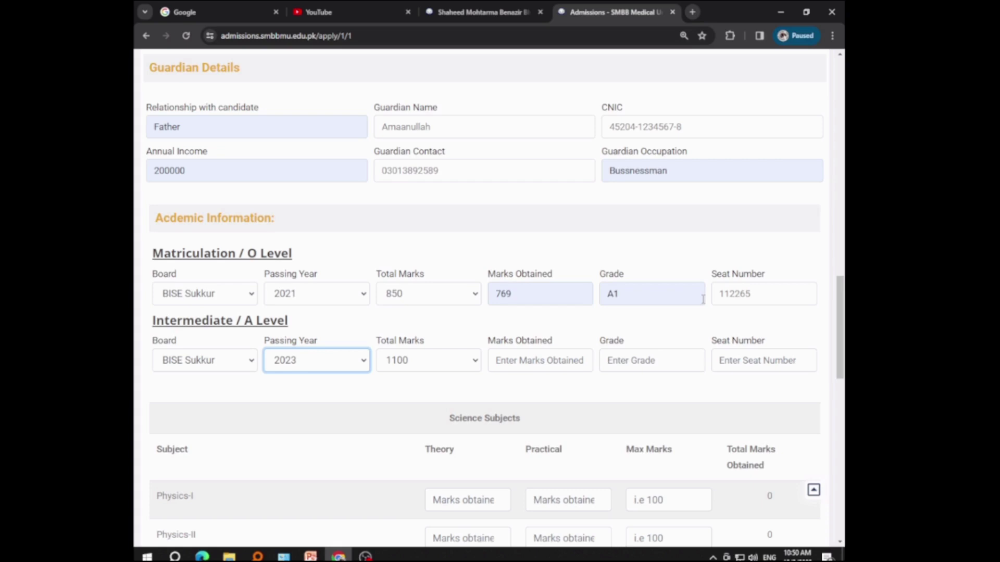
Step: Correct the Matriculation grade to A1 using the suggestion list
click(638, 302)
key(BackSpace)
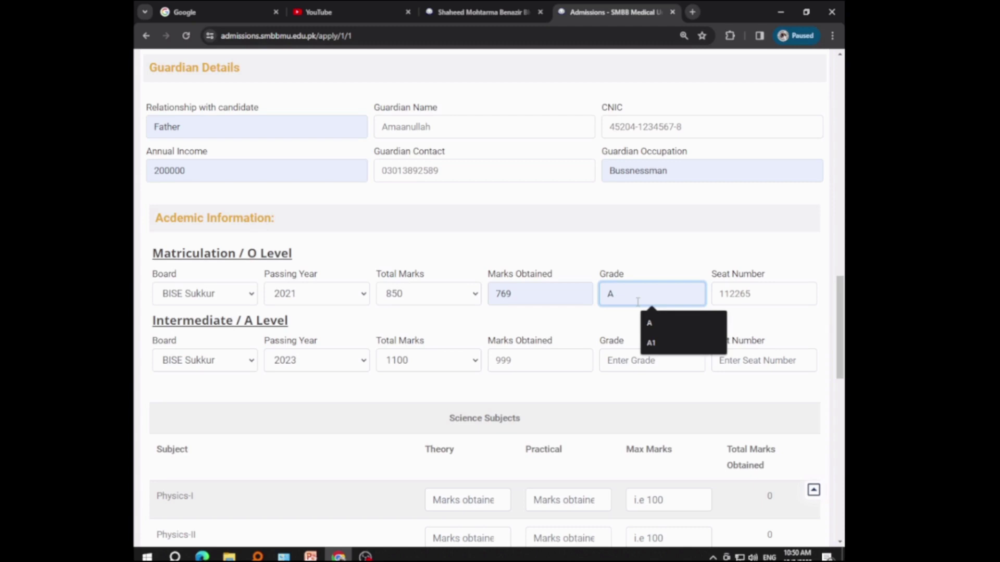
click(651, 342)
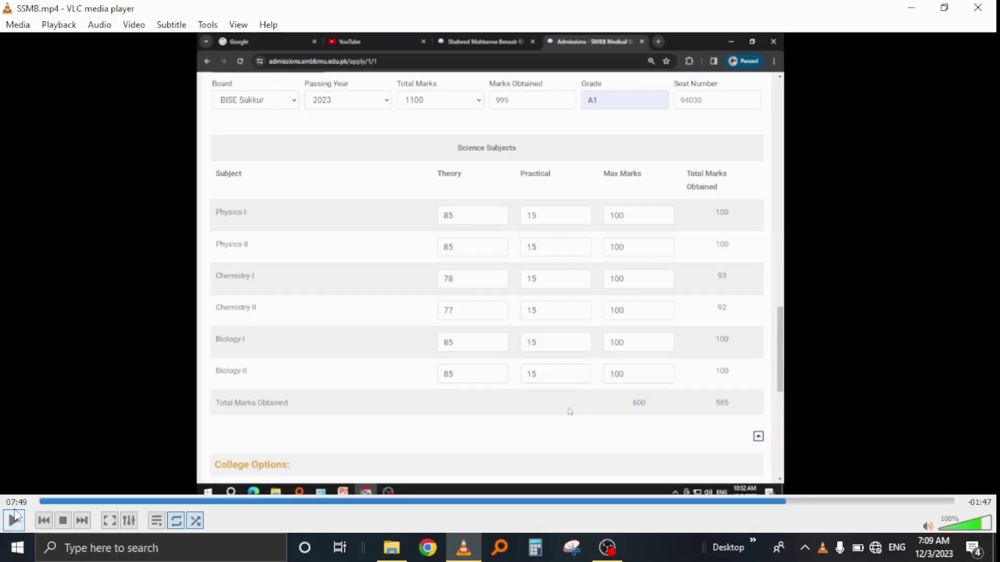
Step: Pause the VLC recording and show the video fullscreen
click(14, 521)
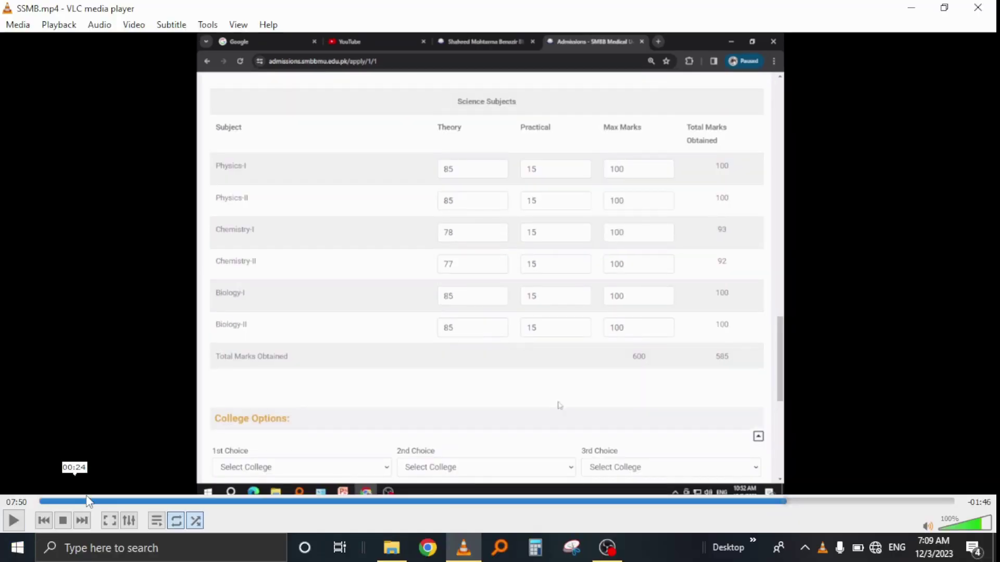
double_click(126, 381)
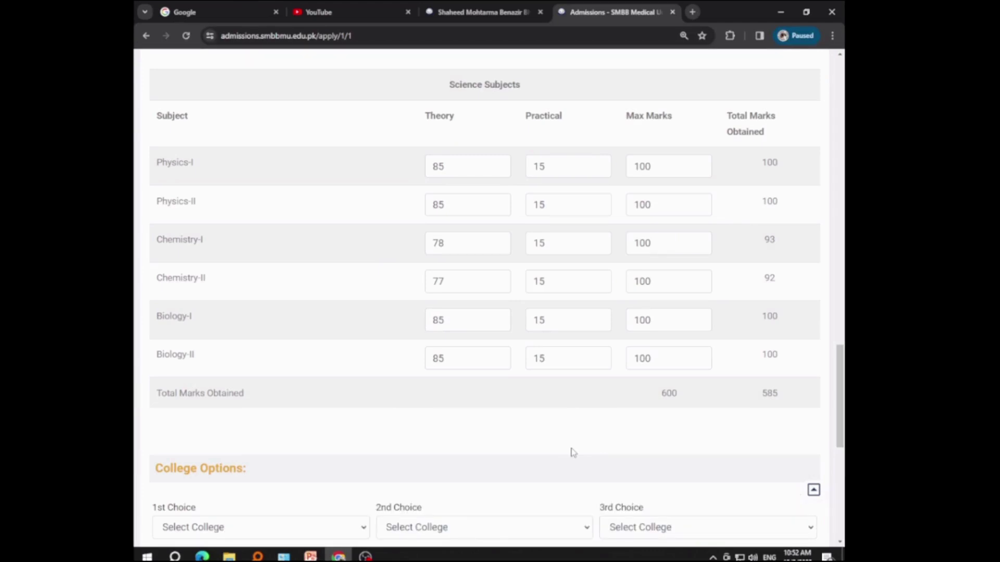
Step: Play the recording through the College Options choices, then pause it and leave fullscreen
mouse_move(176, 423)
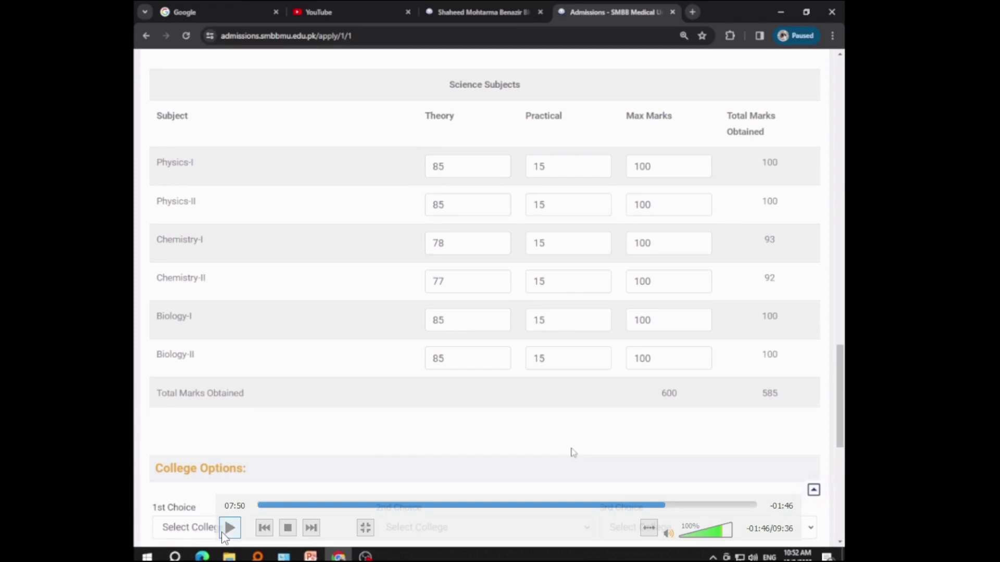
click(225, 534)
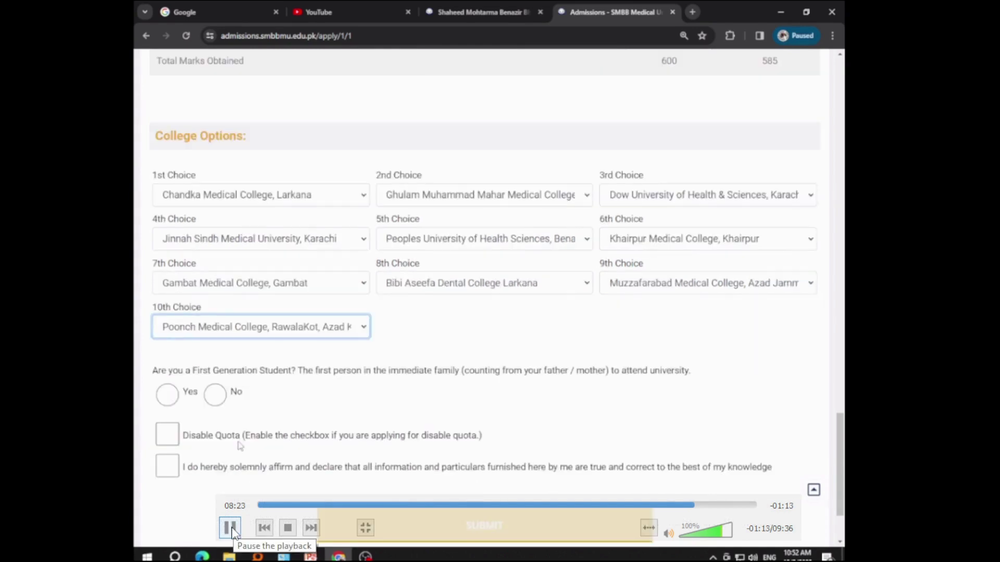
click(231, 529)
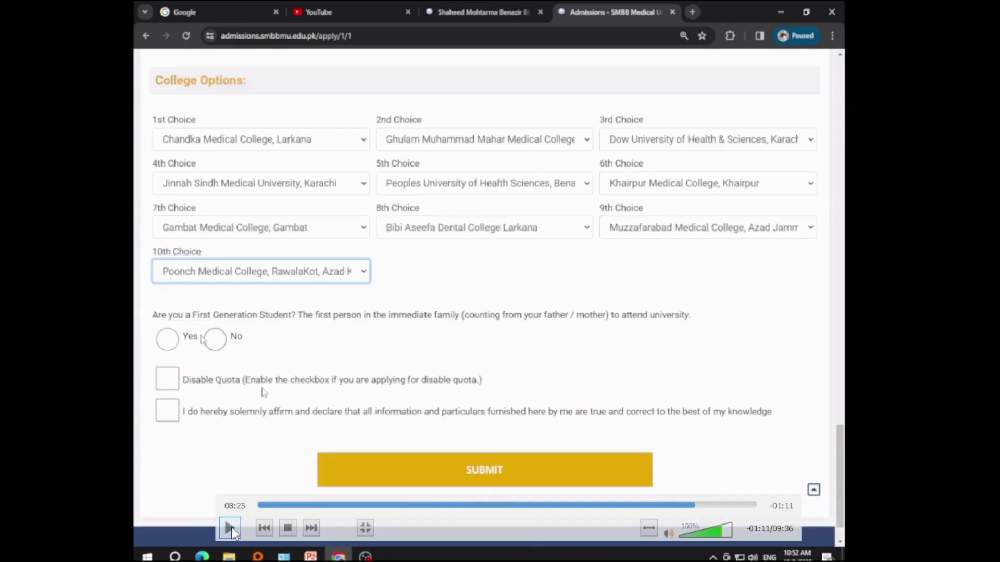
click(230, 529)
key(Escape)
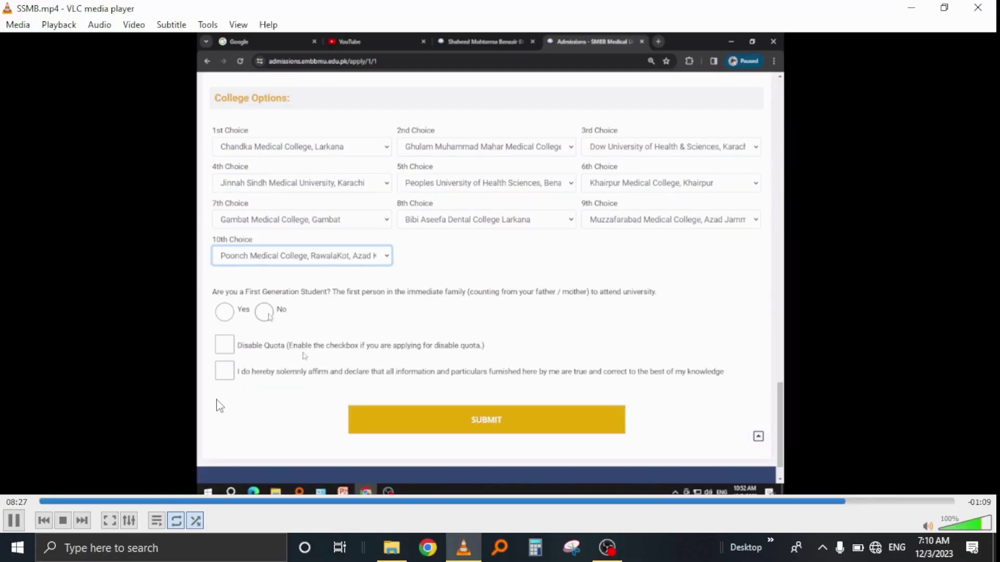
Step: Return the VLC video to fullscreen while it keeps playing
double_click(220, 406)
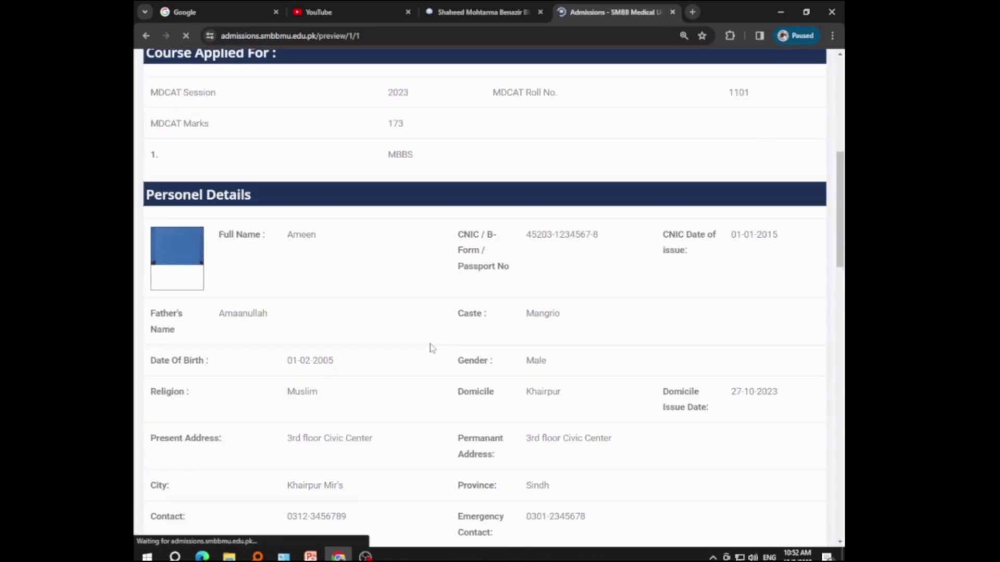
scroll(380, 300, down, 4)
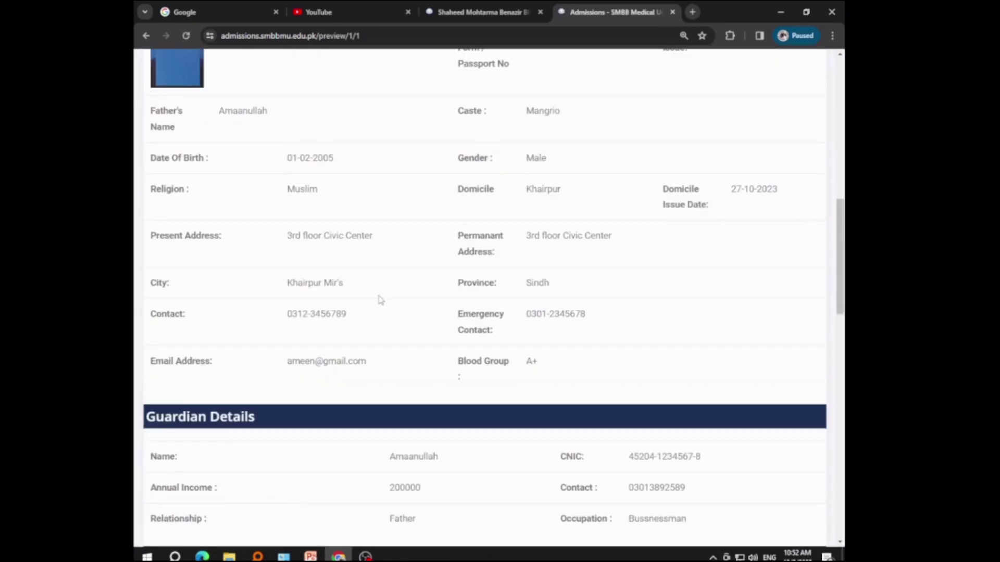
scroll(380, 300, down, 2)
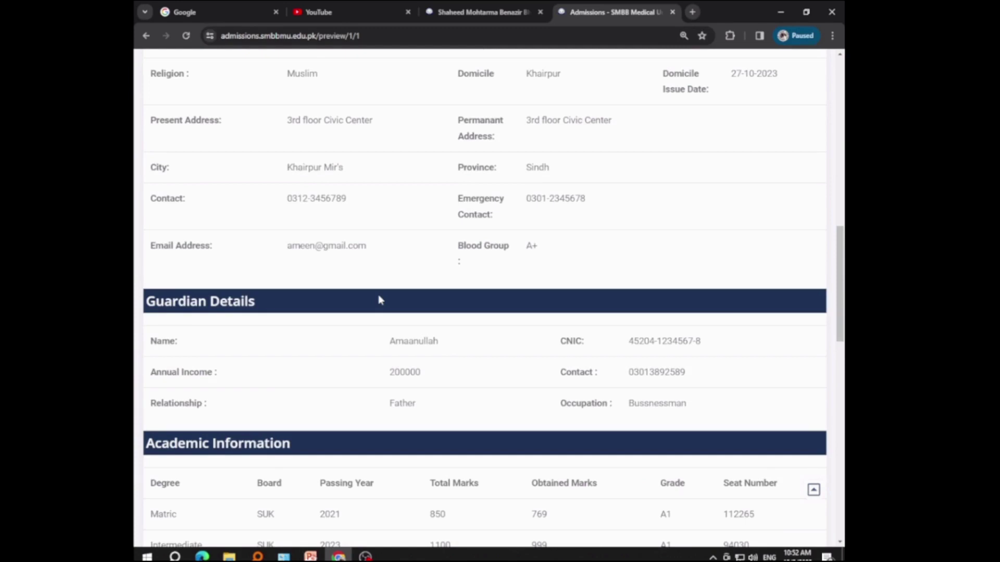
scroll(379, 297, down, 10)
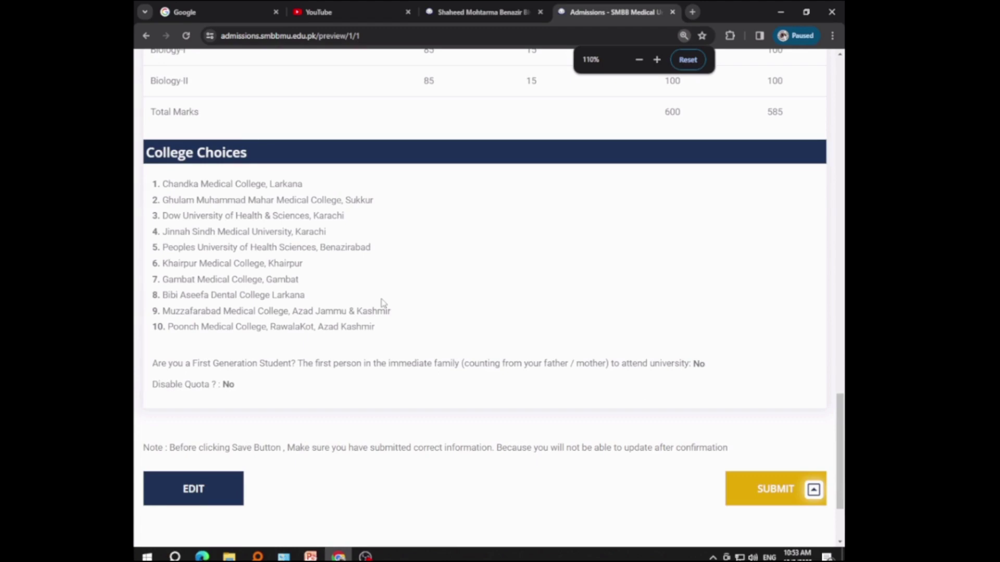
scroll(383, 303, up, 15)
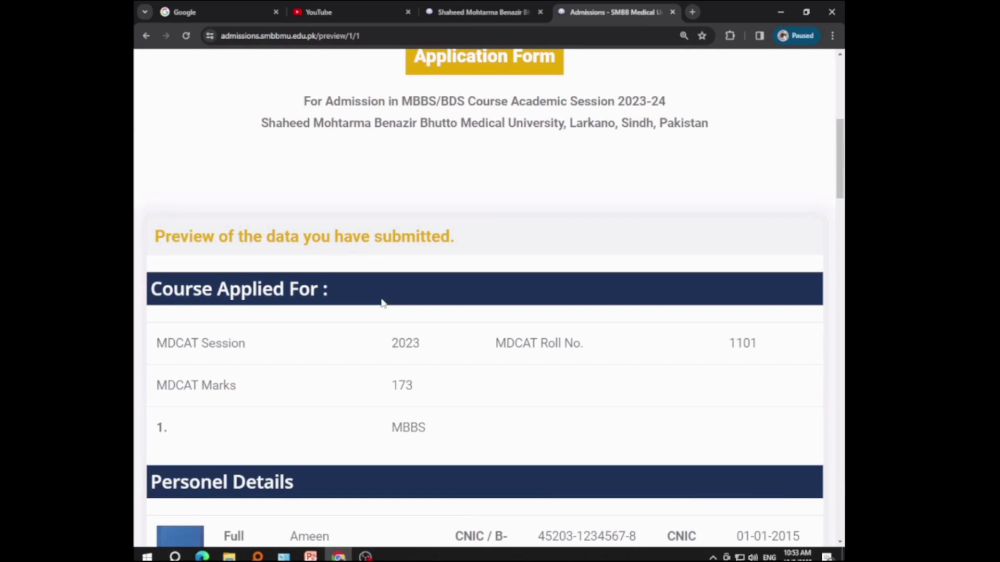
drag(840, 158, 845, 336)
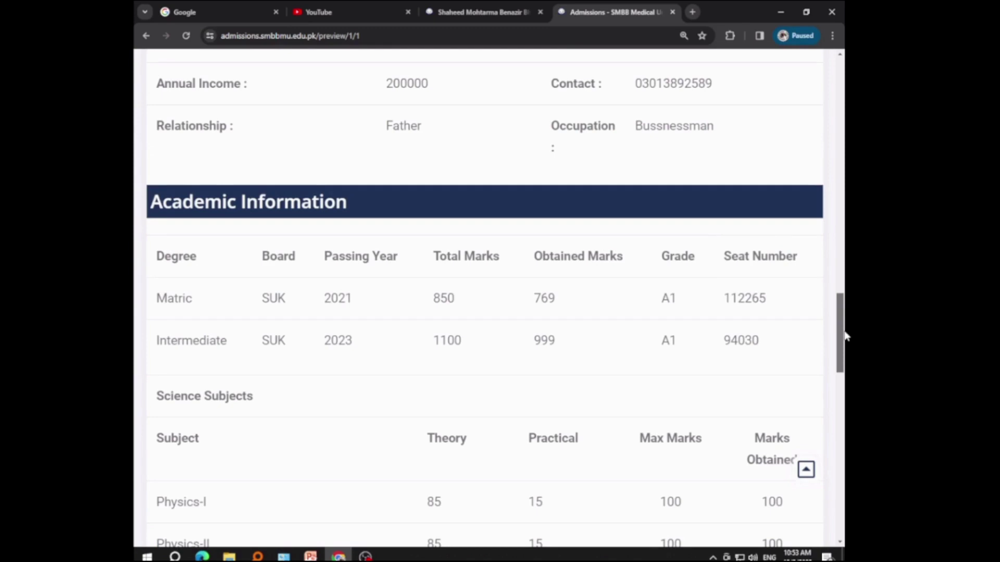
drag(844, 336, 845, 489)
scroll(736, 419, down, 1)
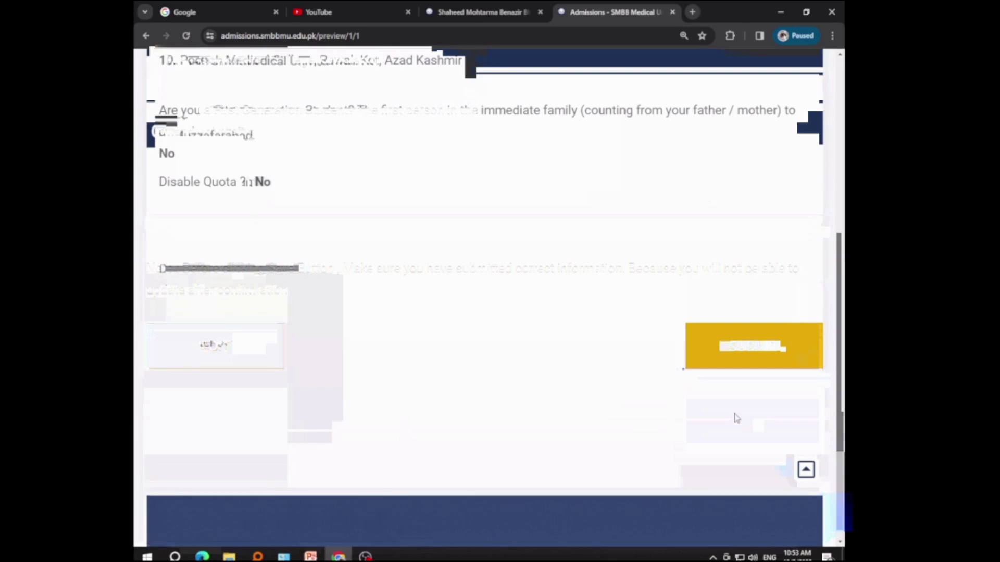
Step: Submit the previewed MBBS application, then open the printable copy from the Thank You page
click(740, 400)
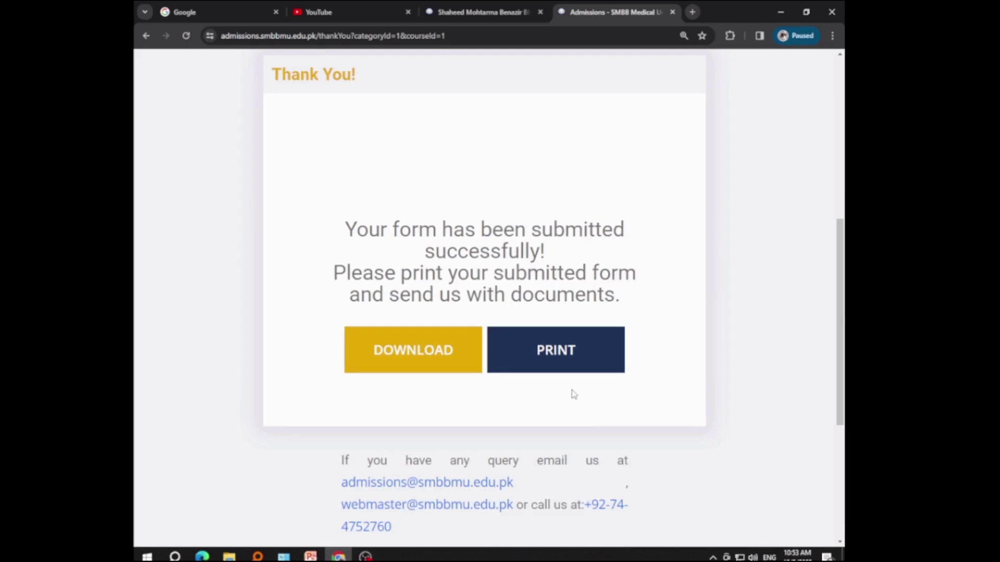
click(584, 356)
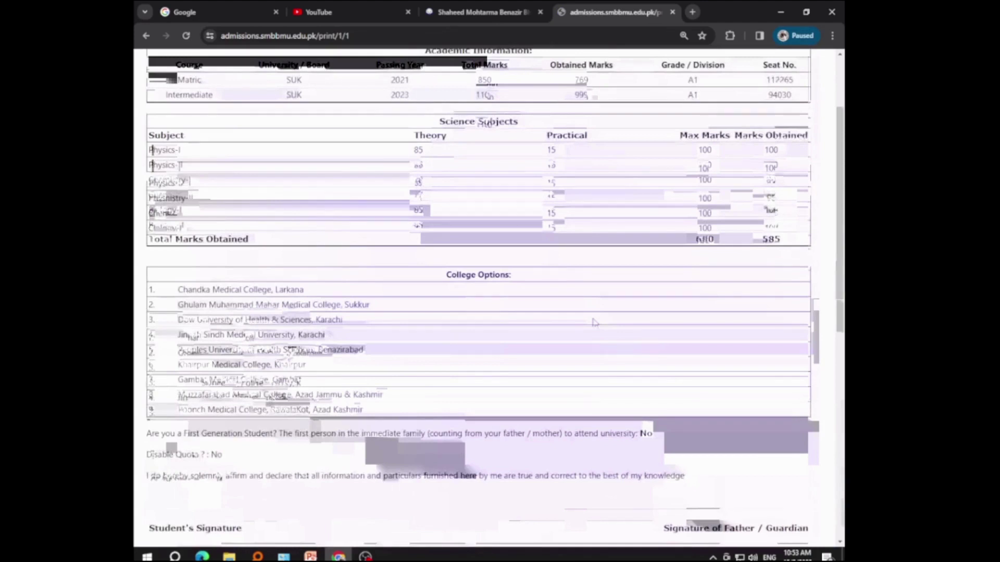